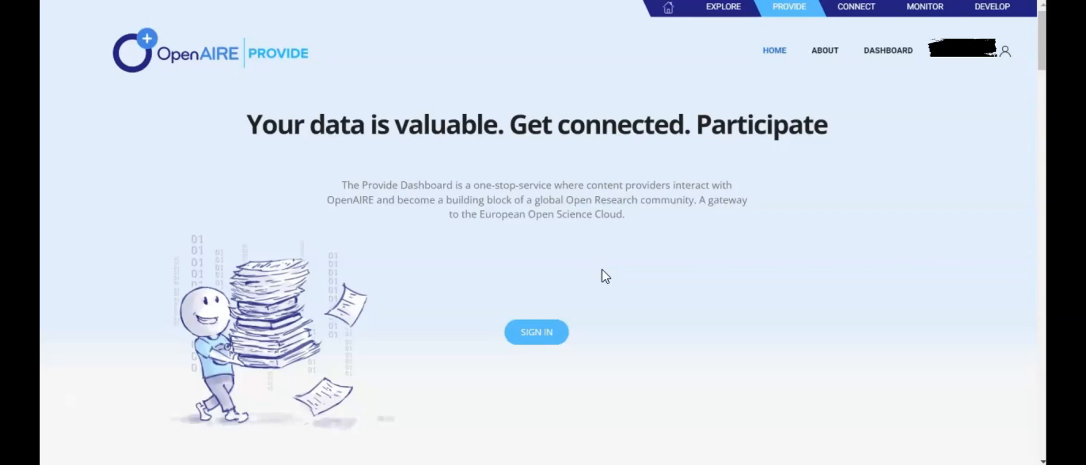
Read the About page's overview of the service and its validation and registration process.
click(826, 52)
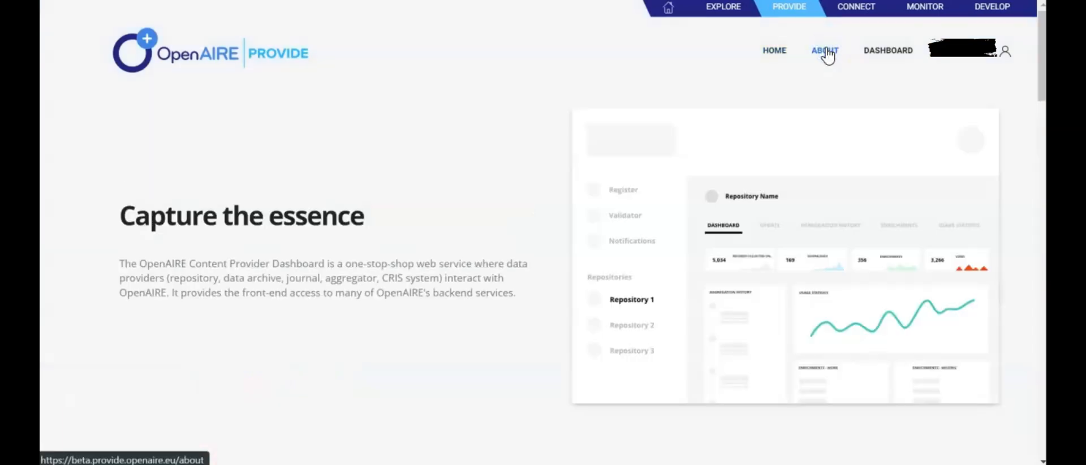
scroll(534, 158, down, 5)
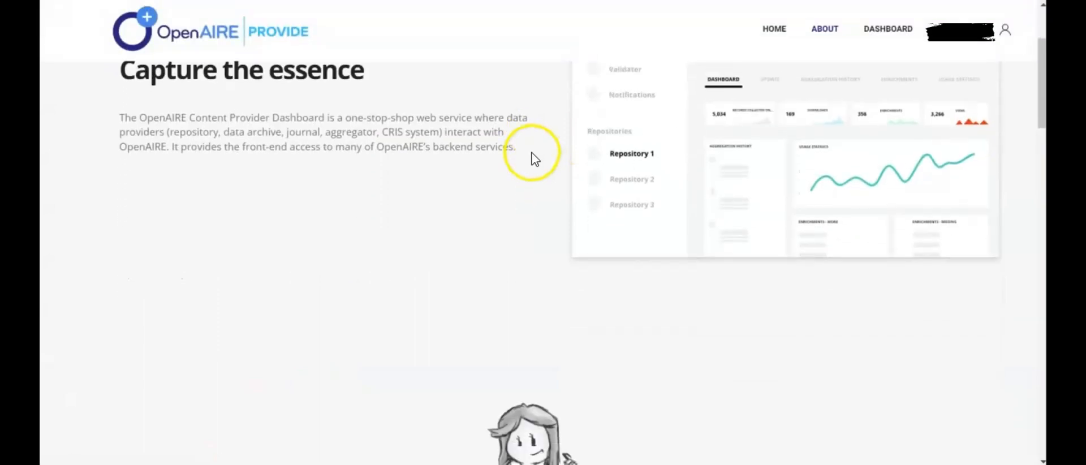
scroll(534, 160, down, 4)
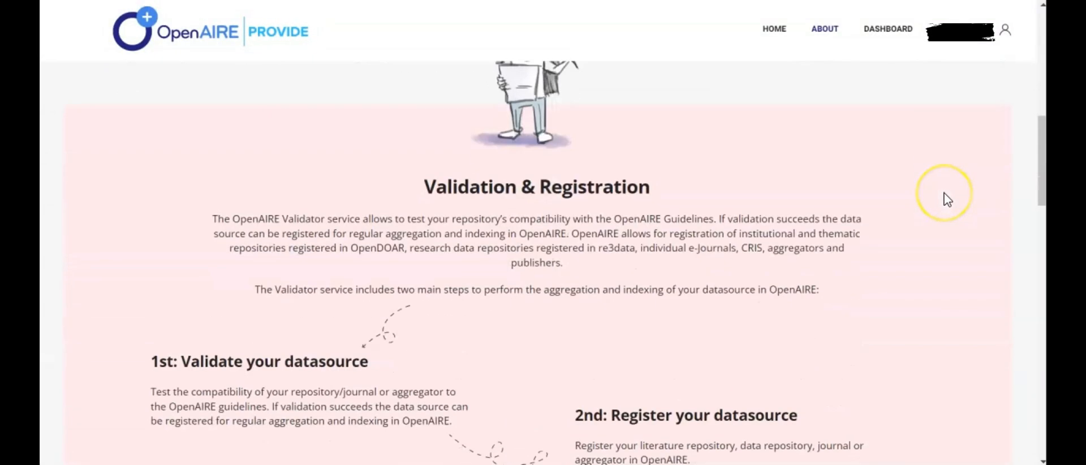
scroll(947, 199, down, 7)
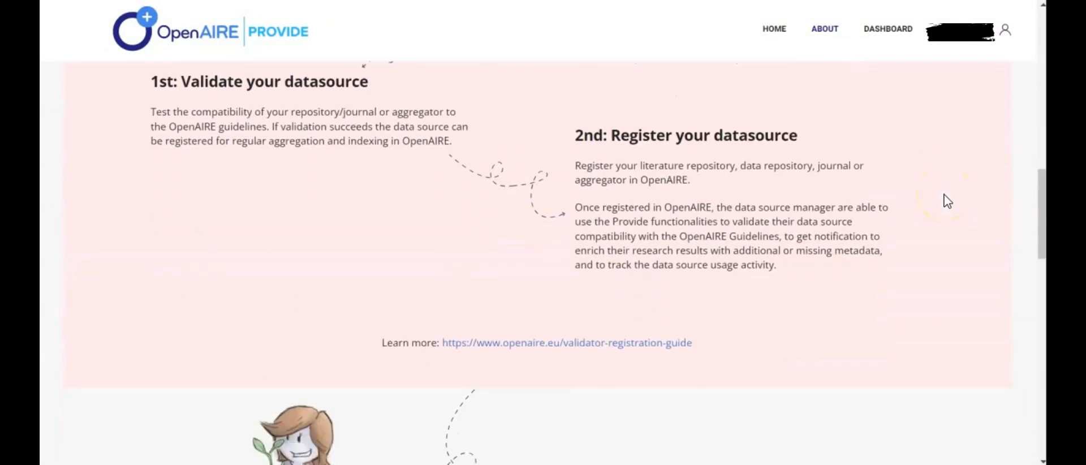
scroll(944, 199, down, 5)
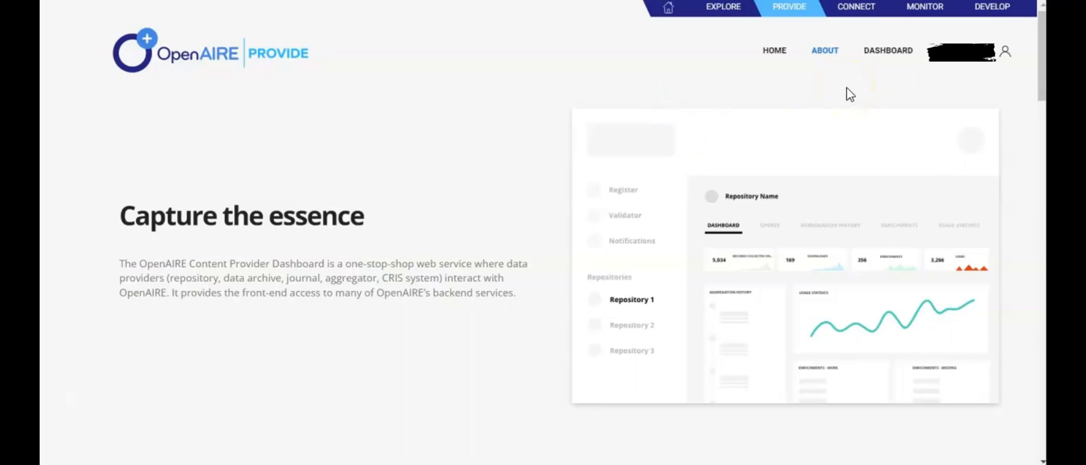
Go to the dashboard and start registering a new data source of the Repository type.
click(875, 52)
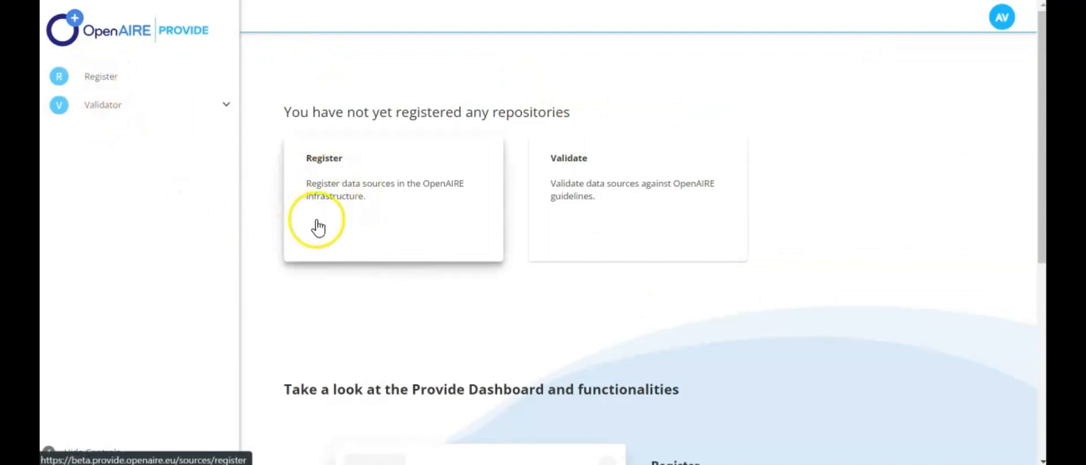
click(328, 171)
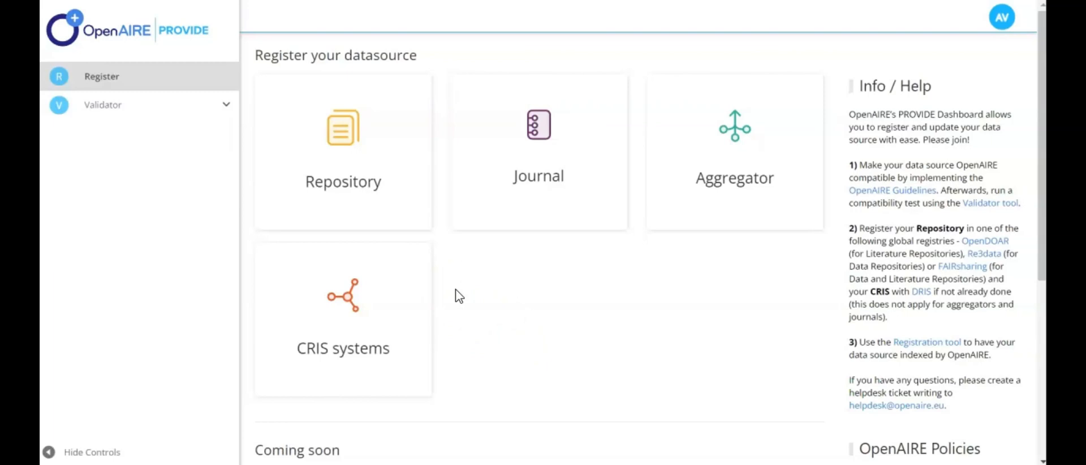
mouse_move(387, 172)
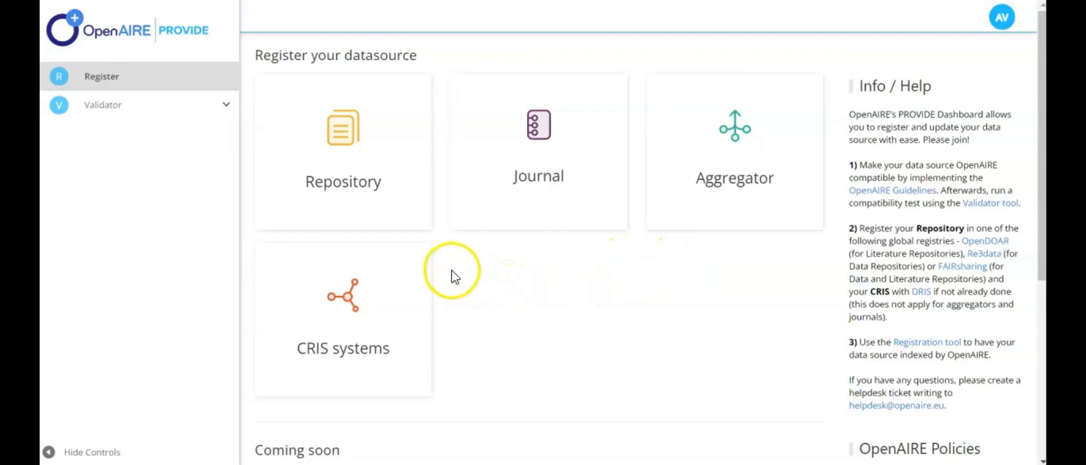
mouse_move(385, 113)
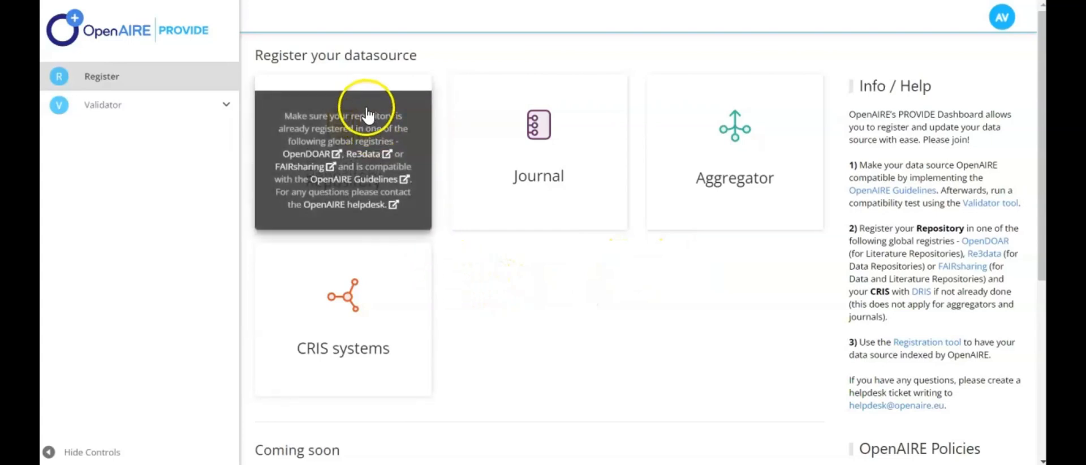
click(364, 112)
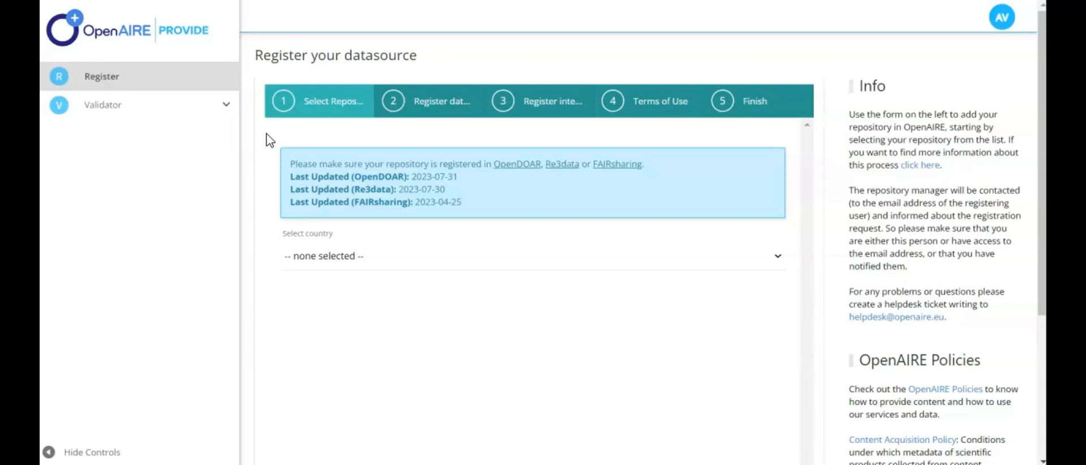
Choose Portugal as the country of the repository to register.
click(429, 257)
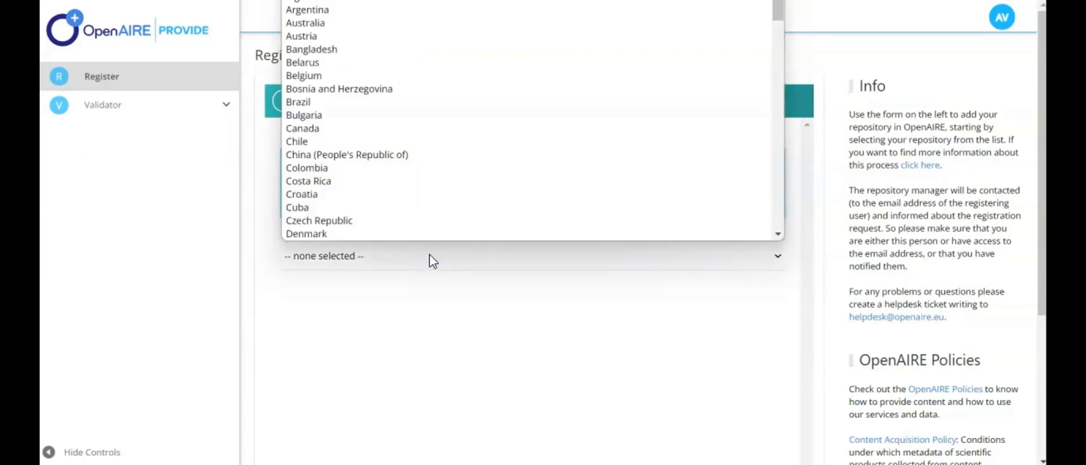
text(por)
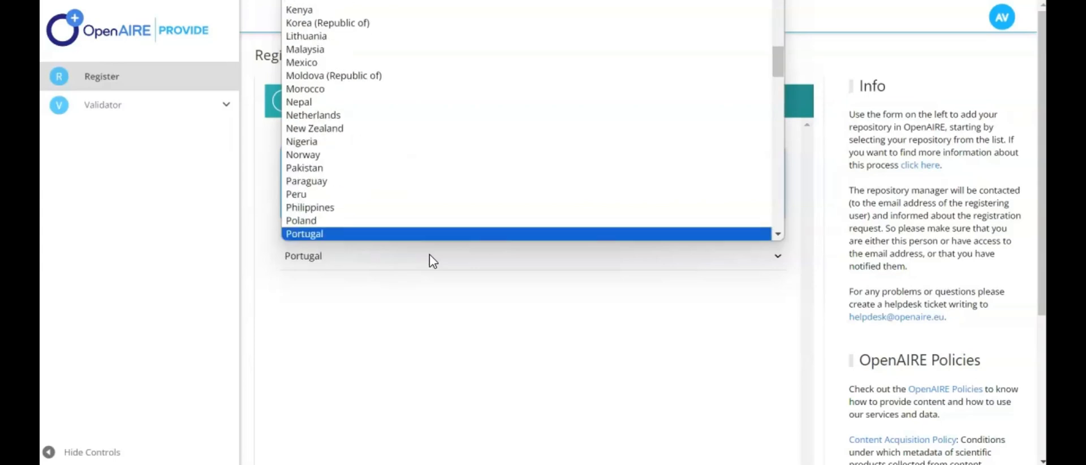
click(304, 234)
Select Repositório da Universidade Portucalense from the list of Portuguese repositories and continue to the data source details.
scroll(260, 287, down, 3)
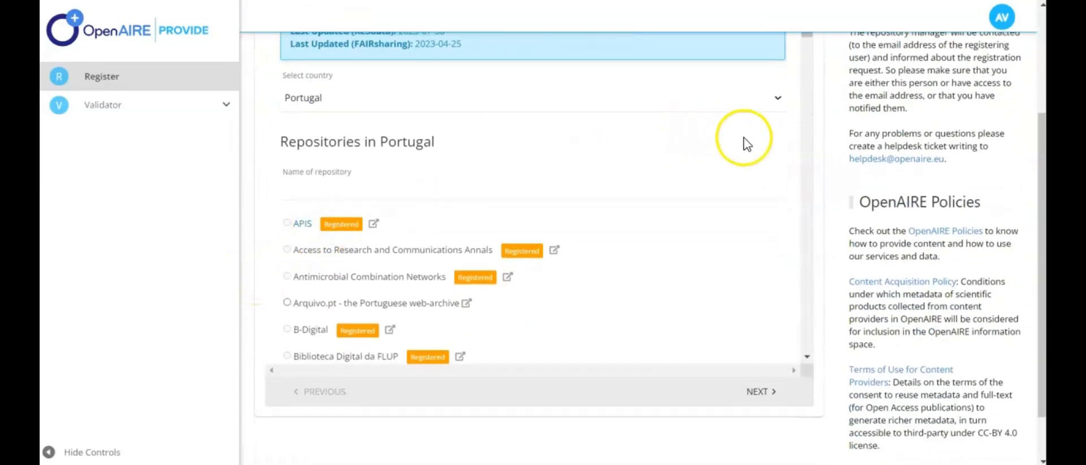
scroll(772, 144, down, 2)
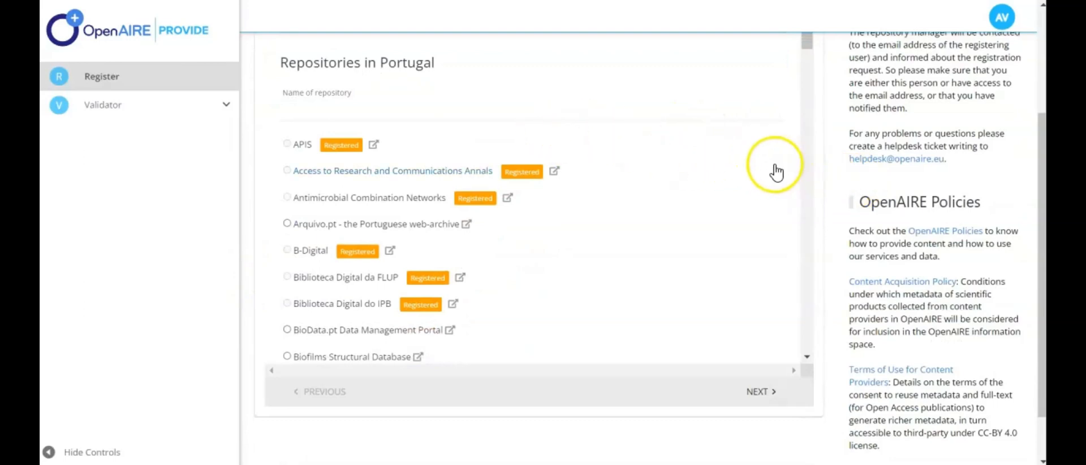
scroll(772, 168, down, 2)
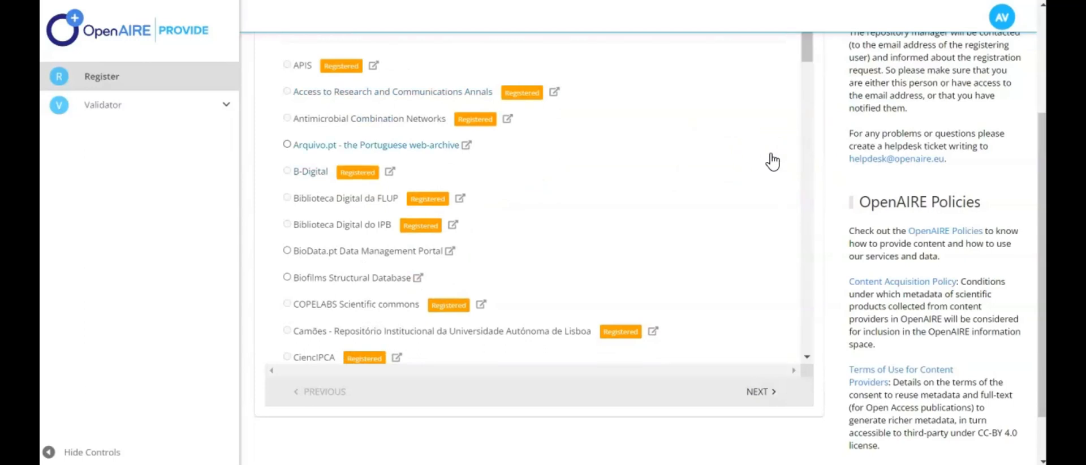
scroll(772, 161, down, 8)
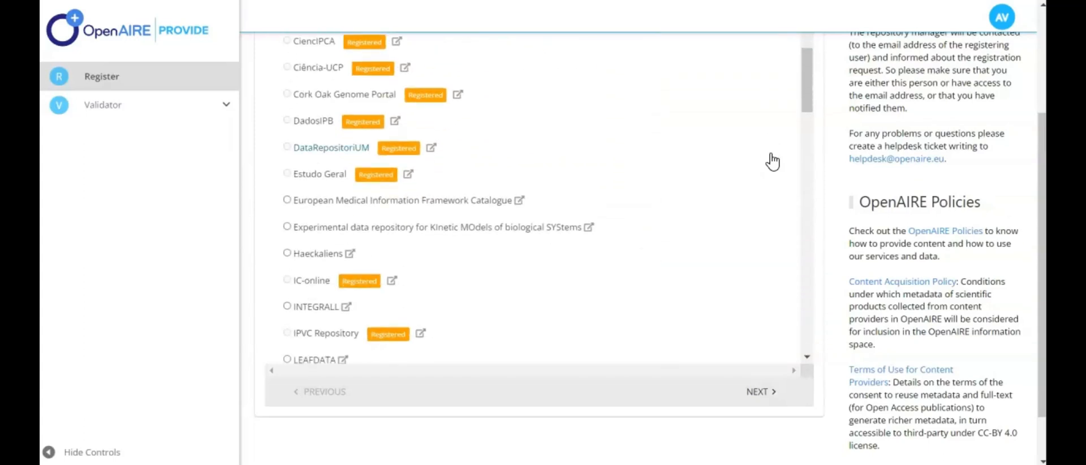
scroll(771, 161, down, 8)
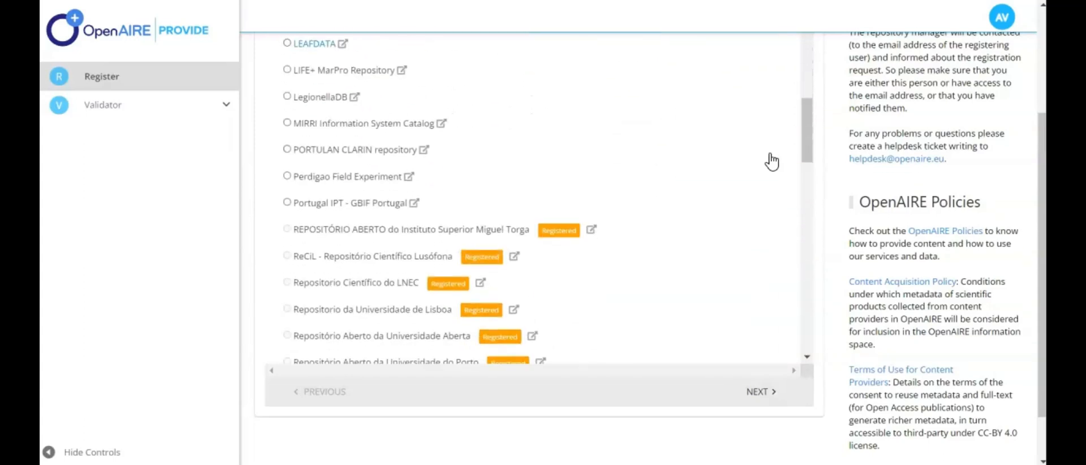
click(770, 162)
scroll(770, 168, down, 8)
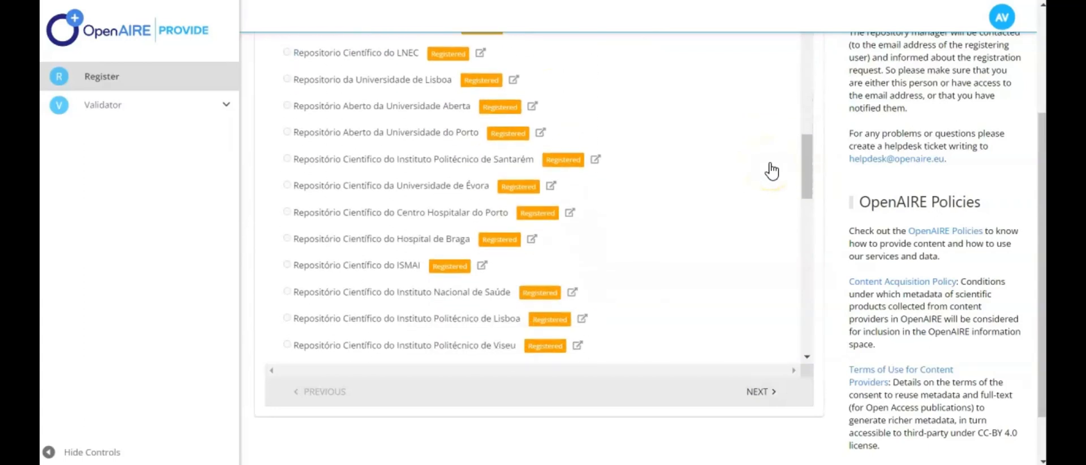
scroll(771, 169, down, 10)
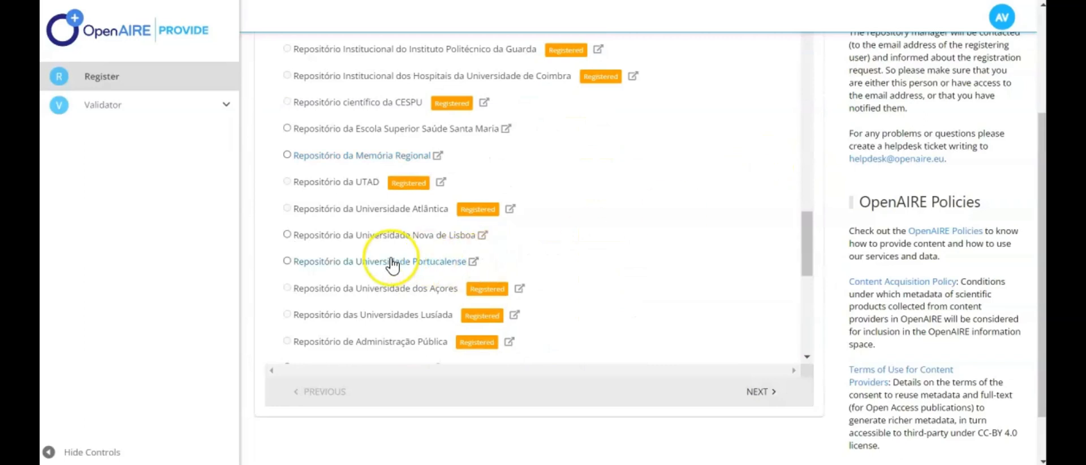
click(285, 262)
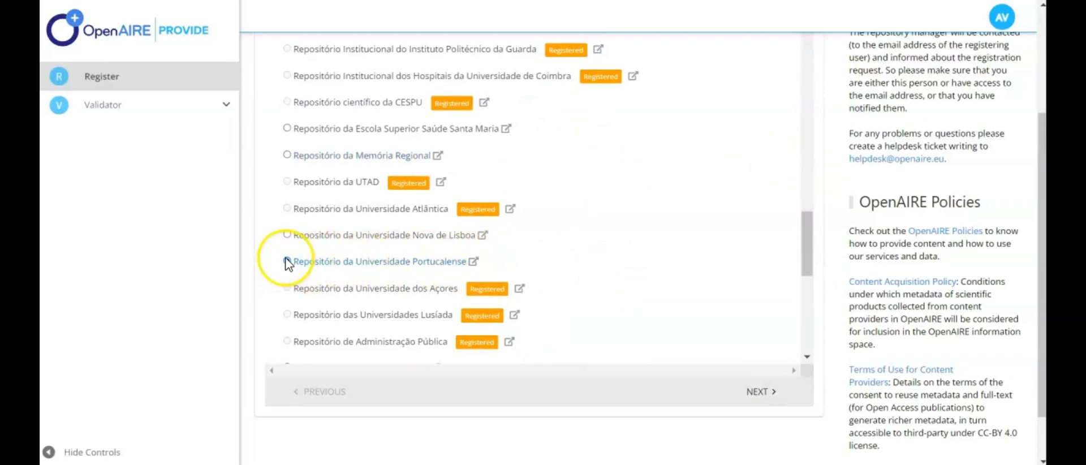
click(757, 391)
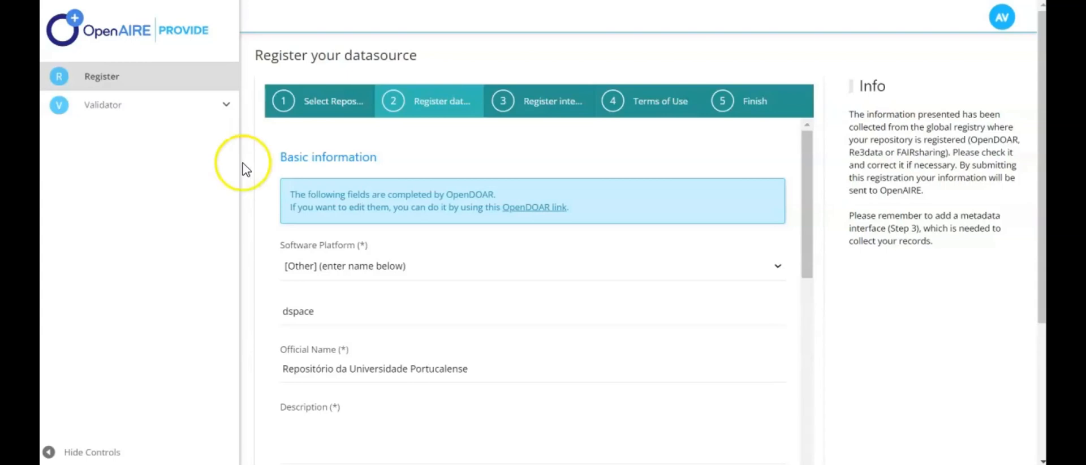
Fill in the repository's description with "Description of the datasource" in the basic information.
scroll(271, 216, down, 1)
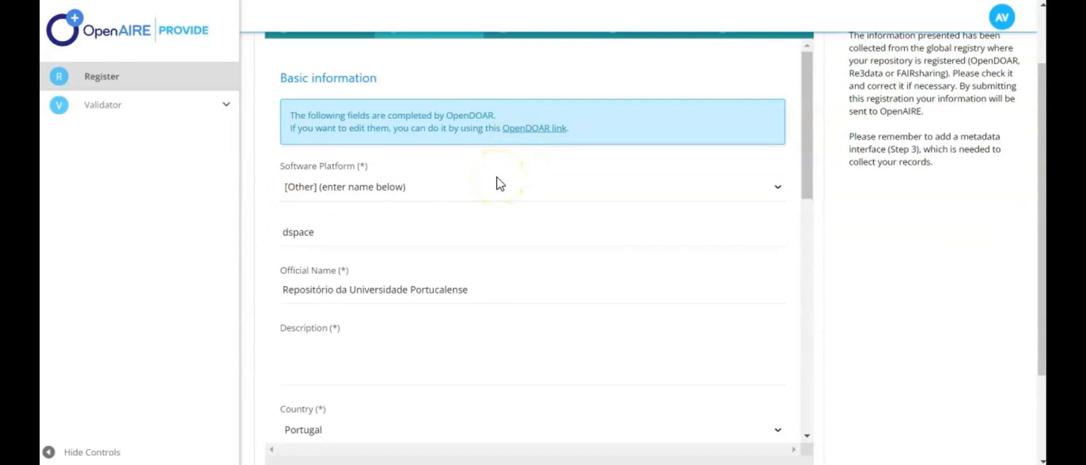
scroll(500, 183, down, 1)
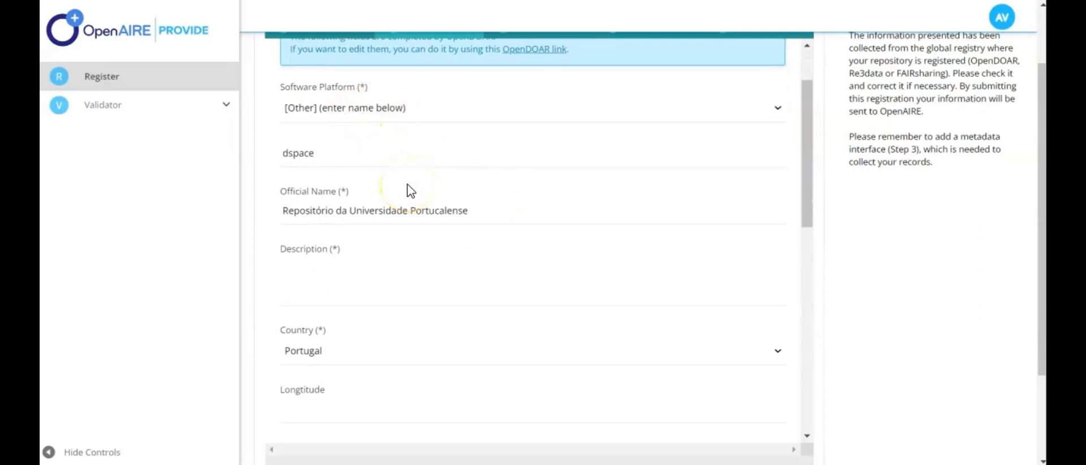
scroll(263, 216, down, 2)
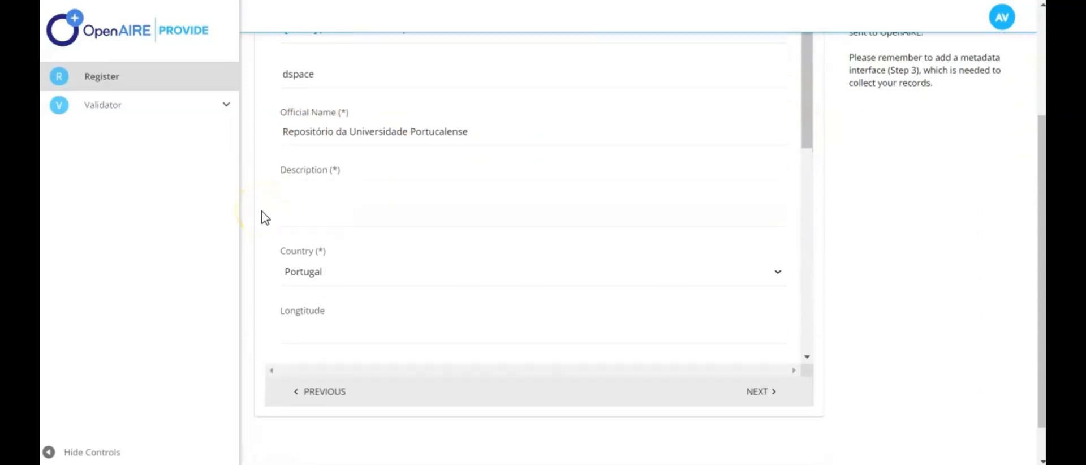
click(302, 195)
text(Description of the datasource)
Enter the administrator's e-mail address in the contact information and proceed to the interface registration.
scroll(337, 188, down, 3)
scroll(349, 156, down, 3)
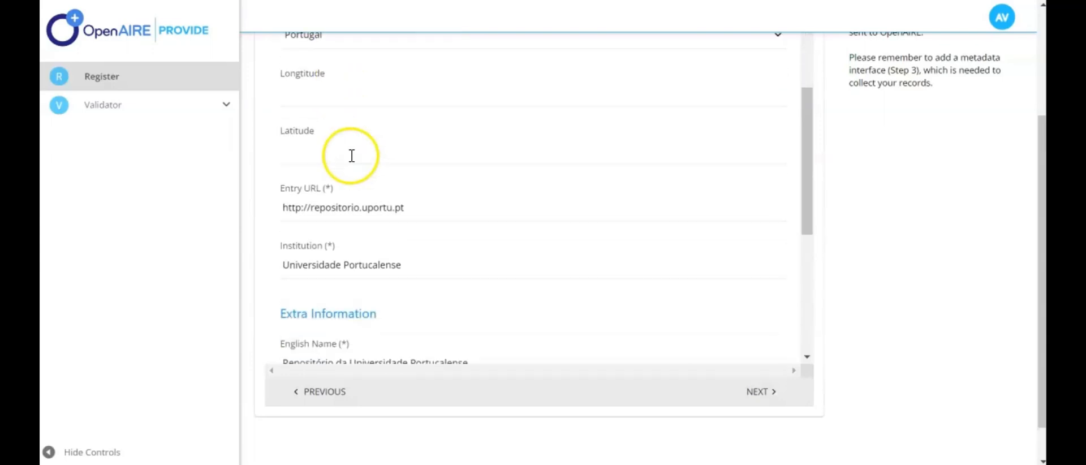
scroll(390, 144, down, 2)
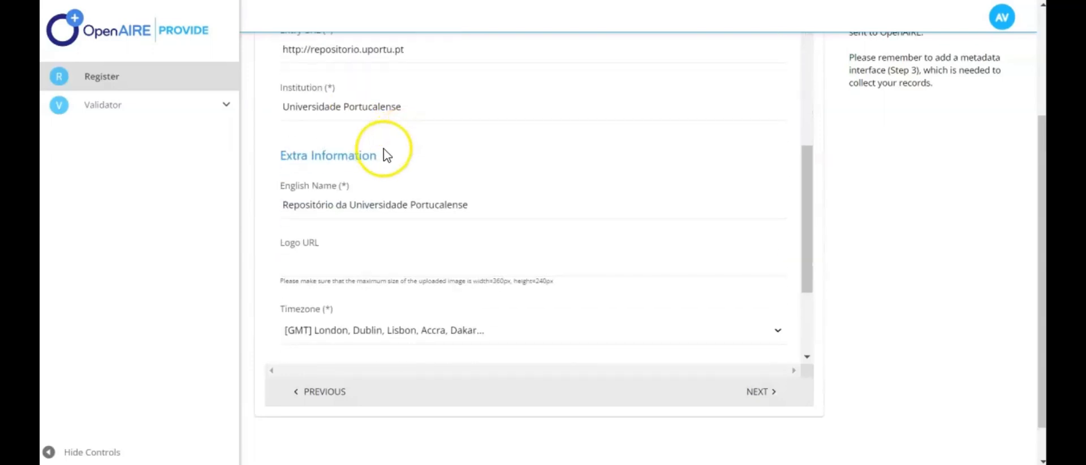
scroll(400, 170, down, 2)
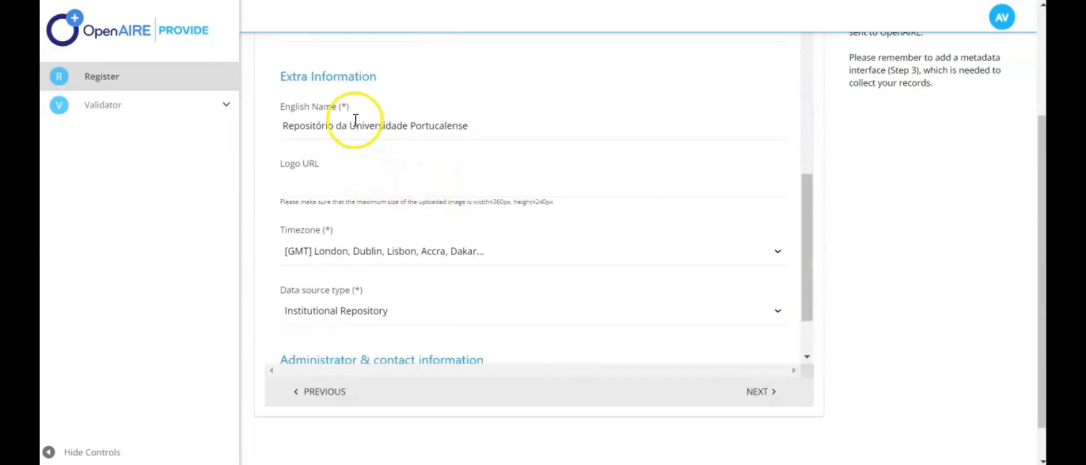
scroll(341, 133, down, 2)
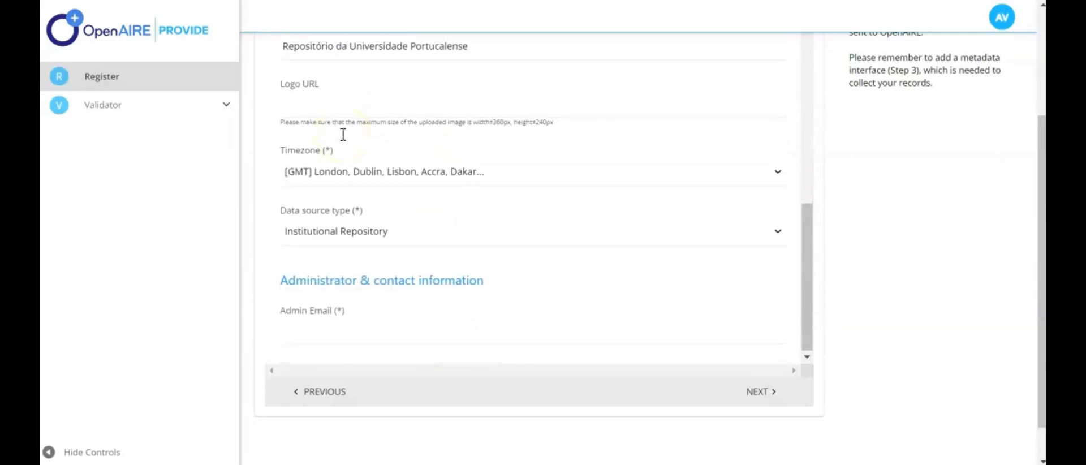
click(312, 335)
text(test@test.eu)
click(765, 404)
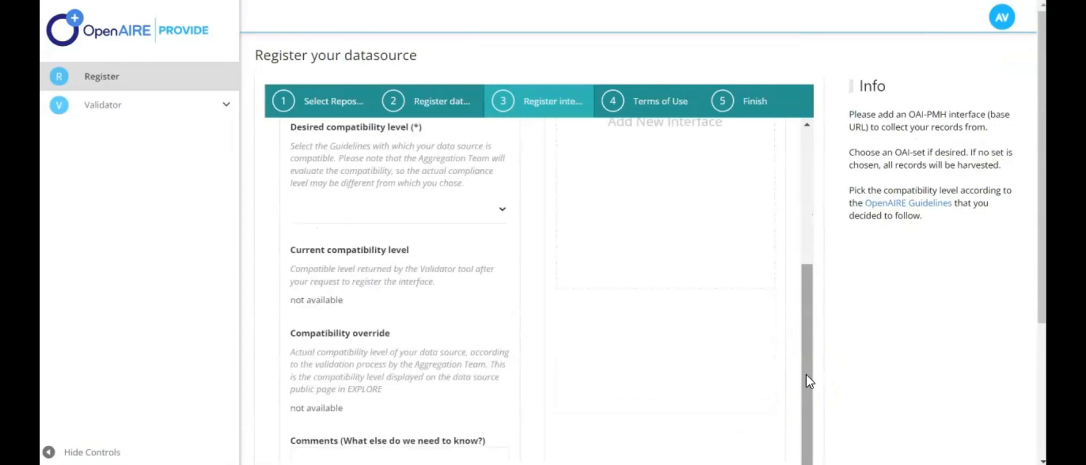
Set the OAI-PMH interface's desired compatibility level to OpenAIRE 4.0 (inst.&thematic. repo.).
scroll(468, 291, up, 3)
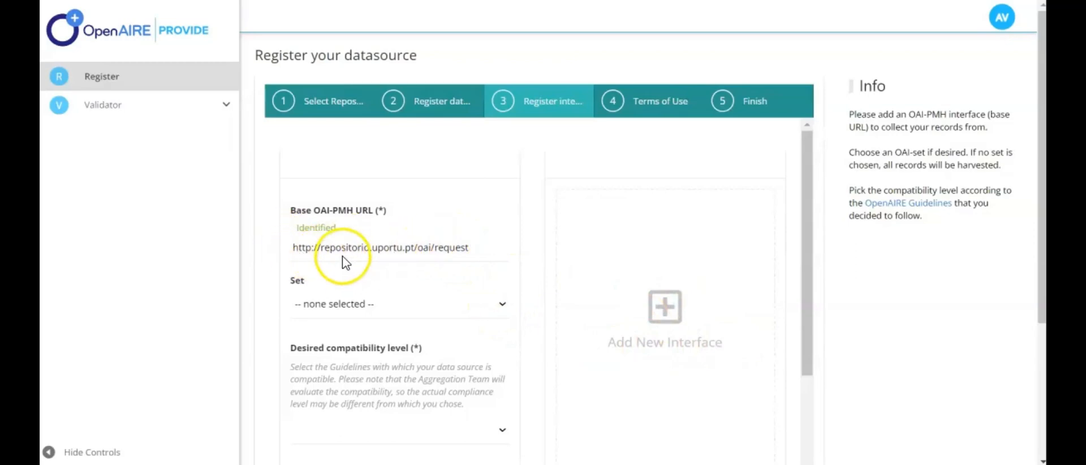
scroll(316, 262, down, 2)
scroll(294, 259, up, 2)
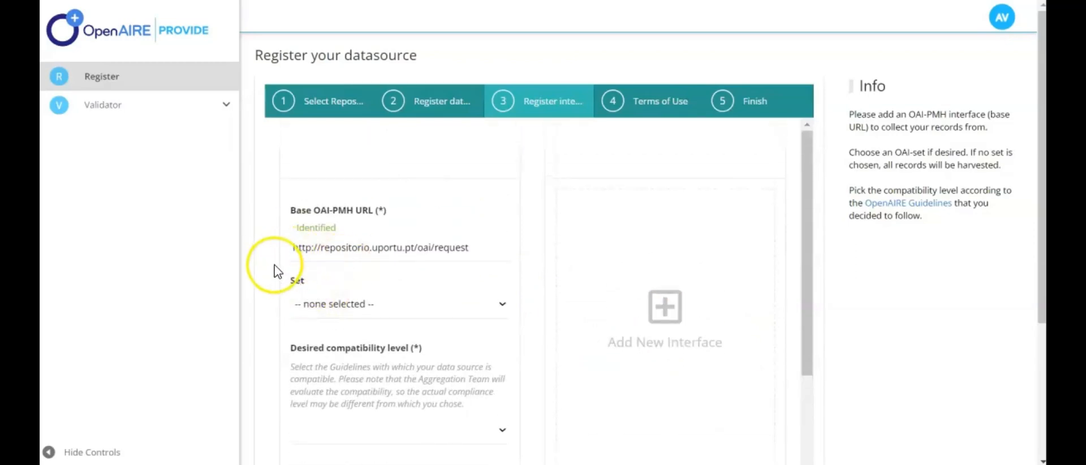
scroll(260, 254, down, 2)
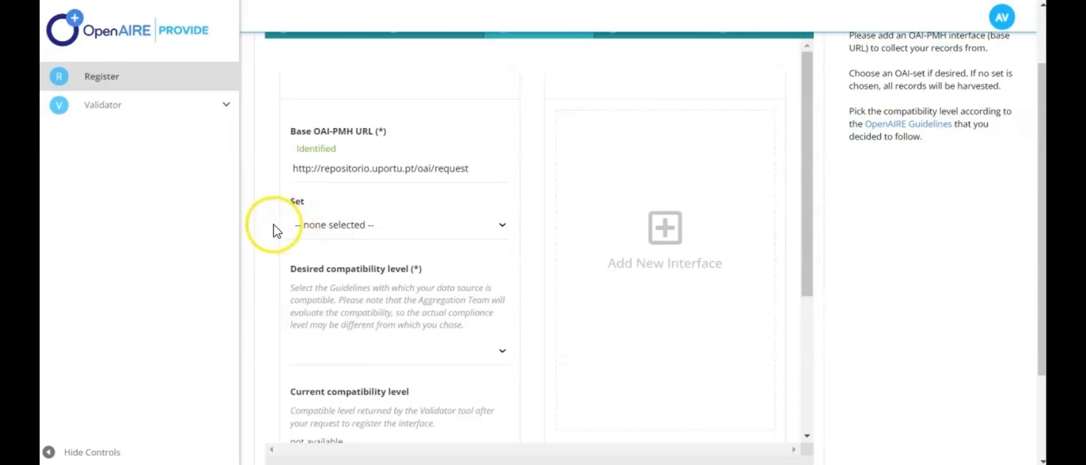
scroll(286, 228, down, 3)
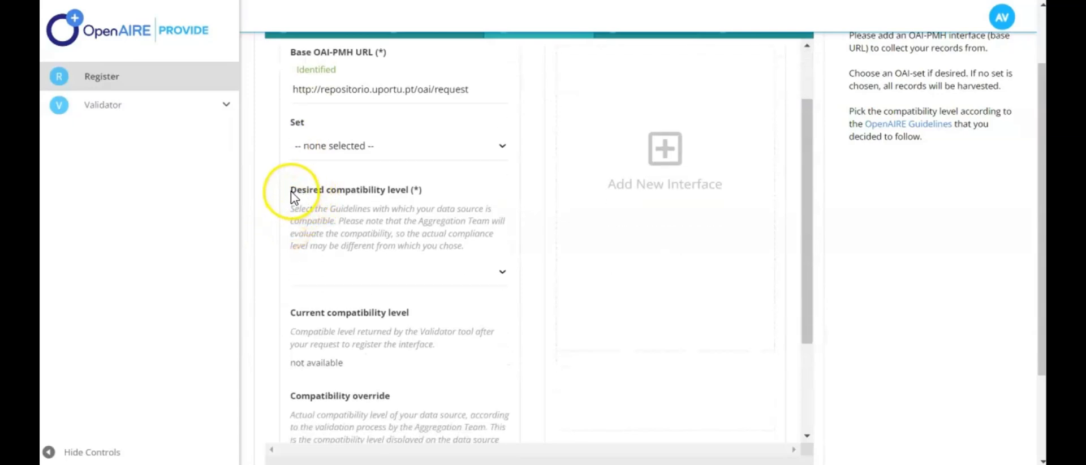
click(385, 276)
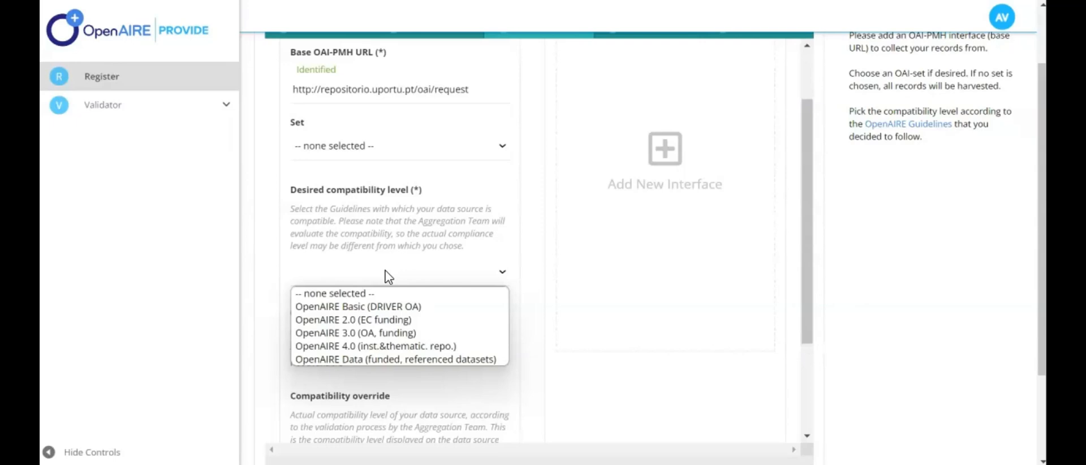
click(357, 346)
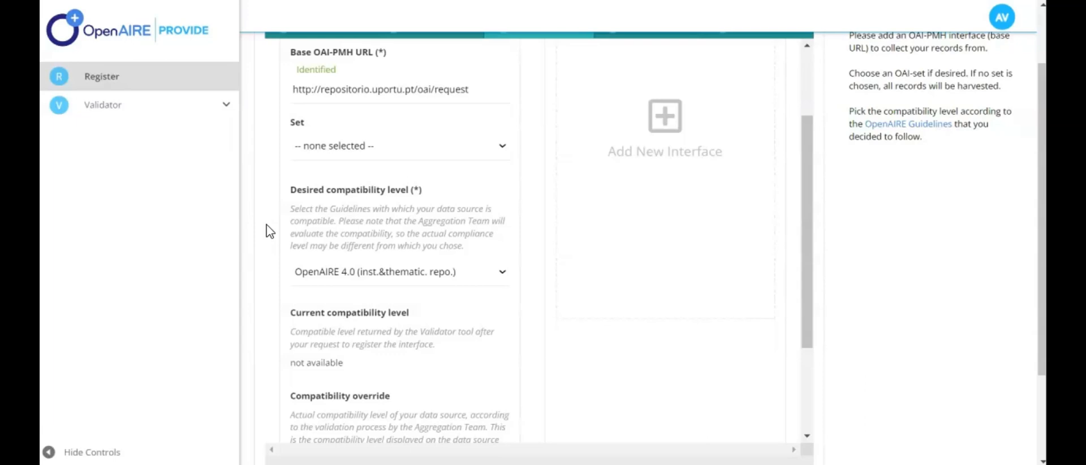
Leave the interface comments empty and proceed from the interface registration to the terms of use.
scroll(269, 231, down, 2)
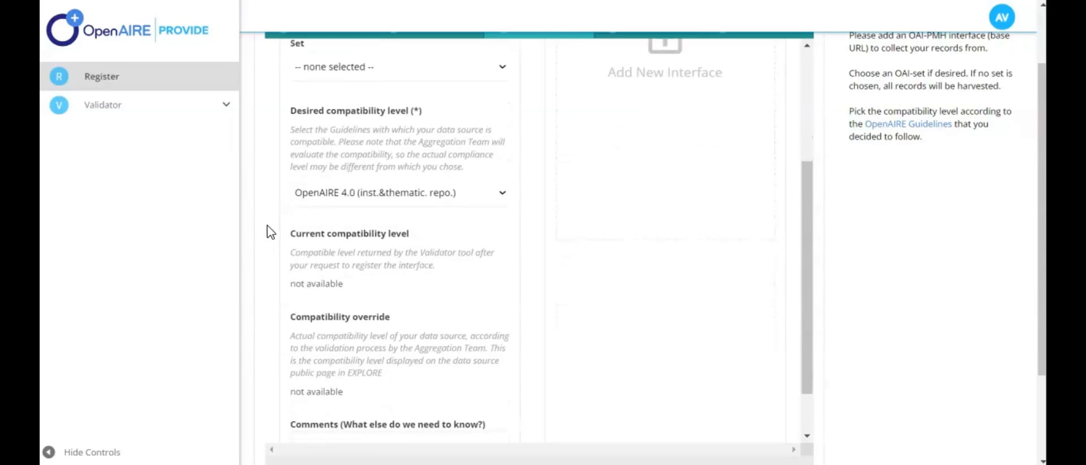
scroll(270, 230, down, 5)
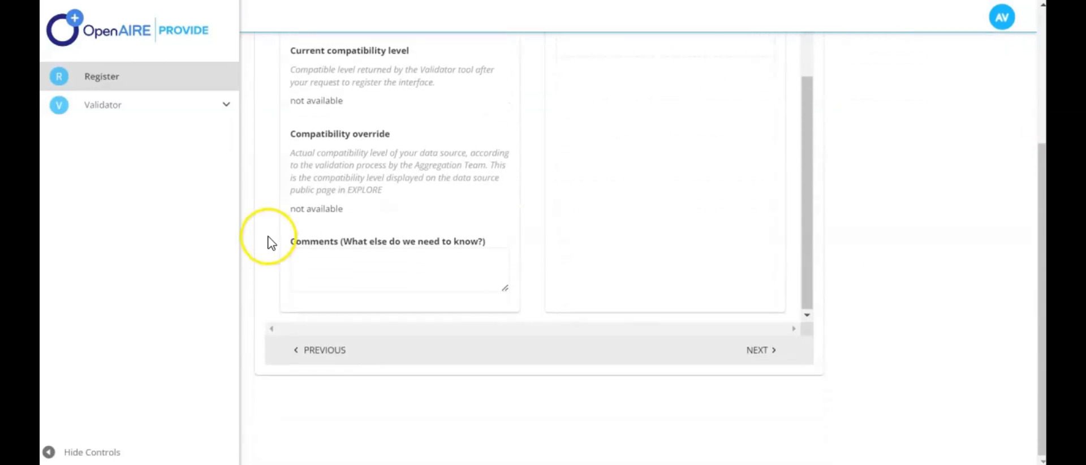
click(772, 352)
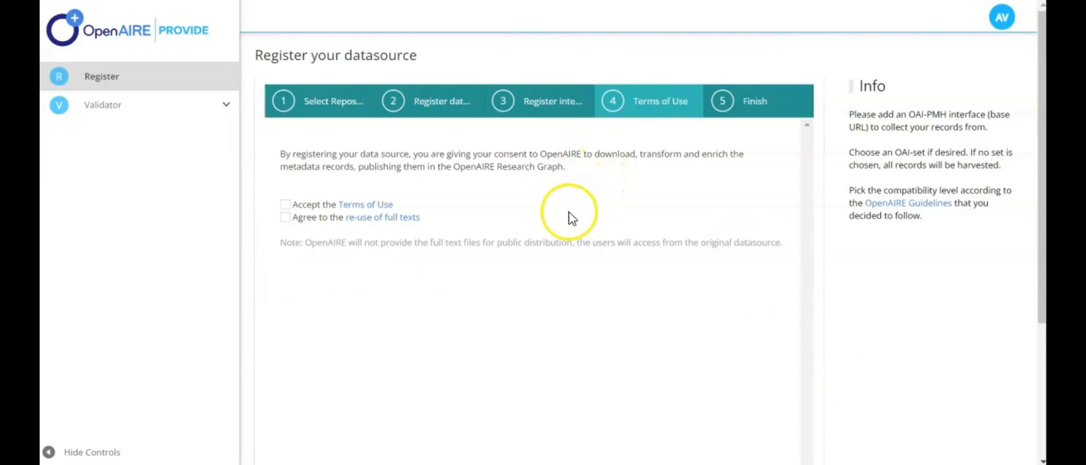
Accept the Terms of Use, agree to the re-use of full texts, and finish the data source registration.
click(285, 204)
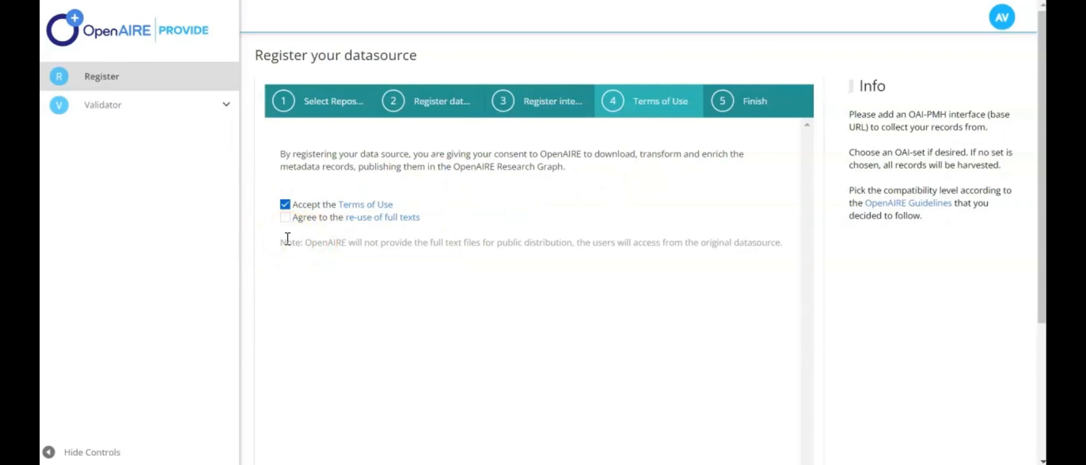
click(284, 235)
click(284, 217)
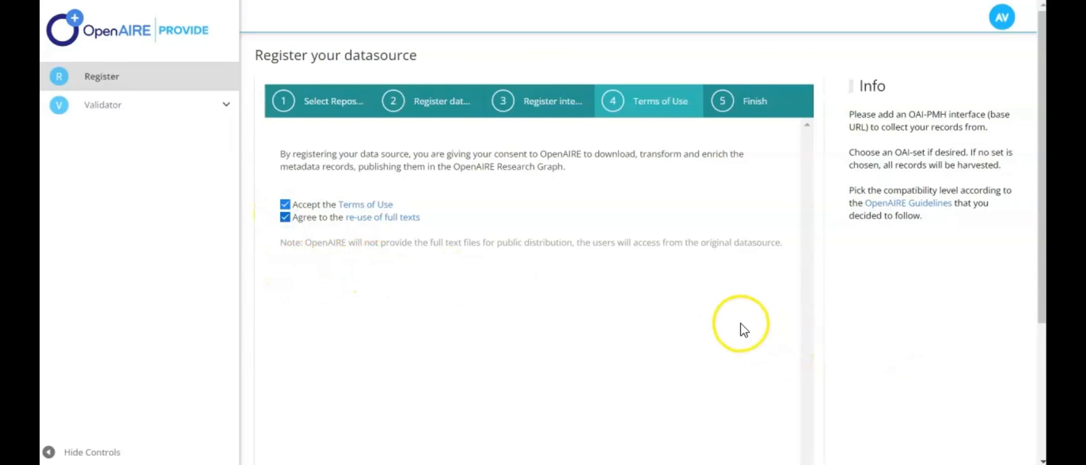
scroll(674, 294, down, 3)
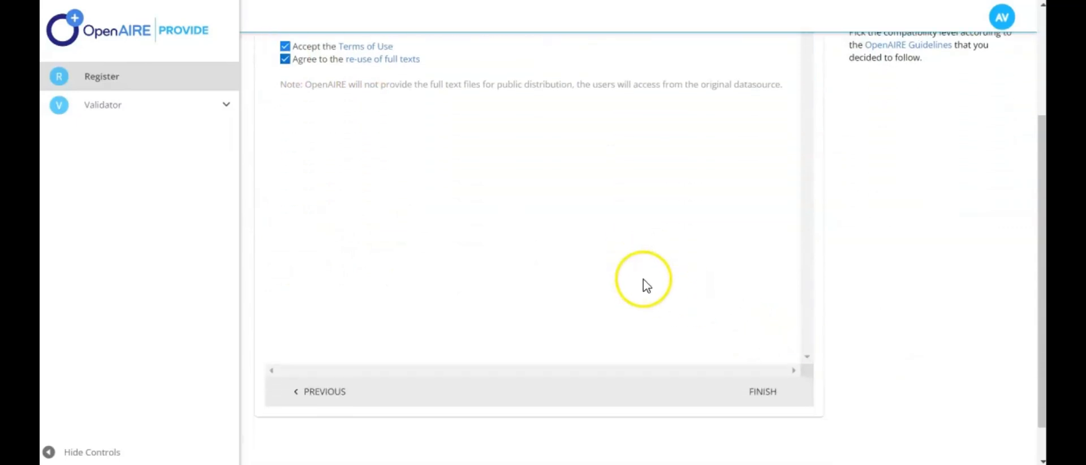
click(771, 393)
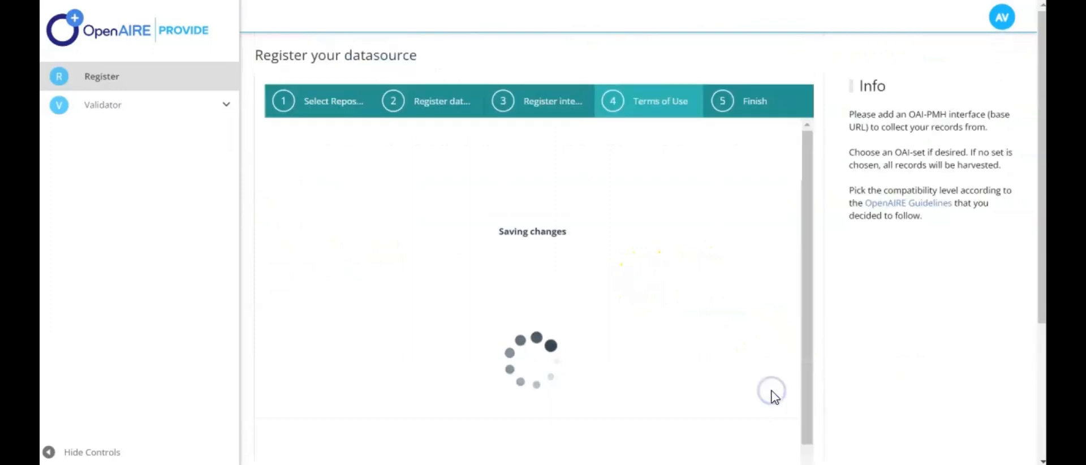